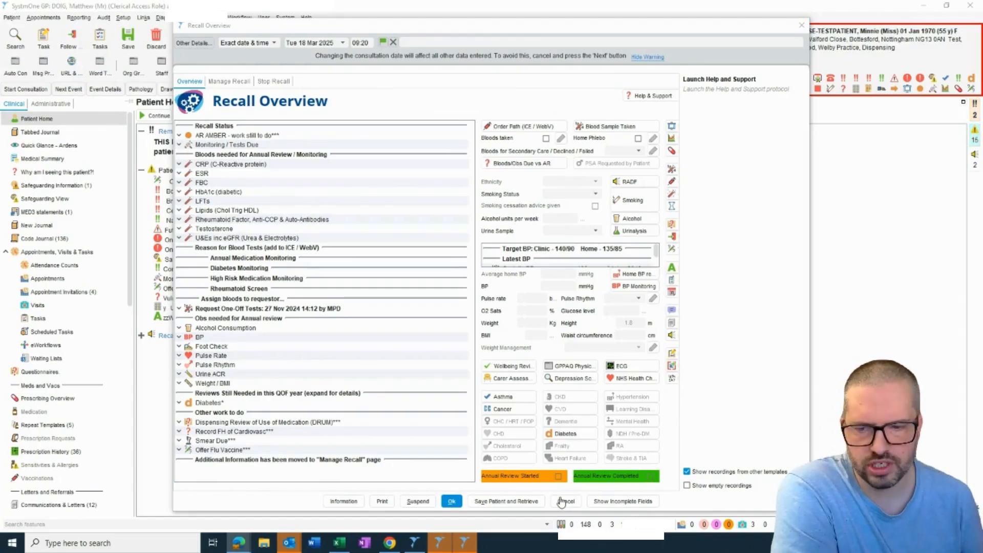
- Check the patient's outstanding one-off test request on the Stop Recall page and cancel ALL previous one-off requests
click(281, 81)
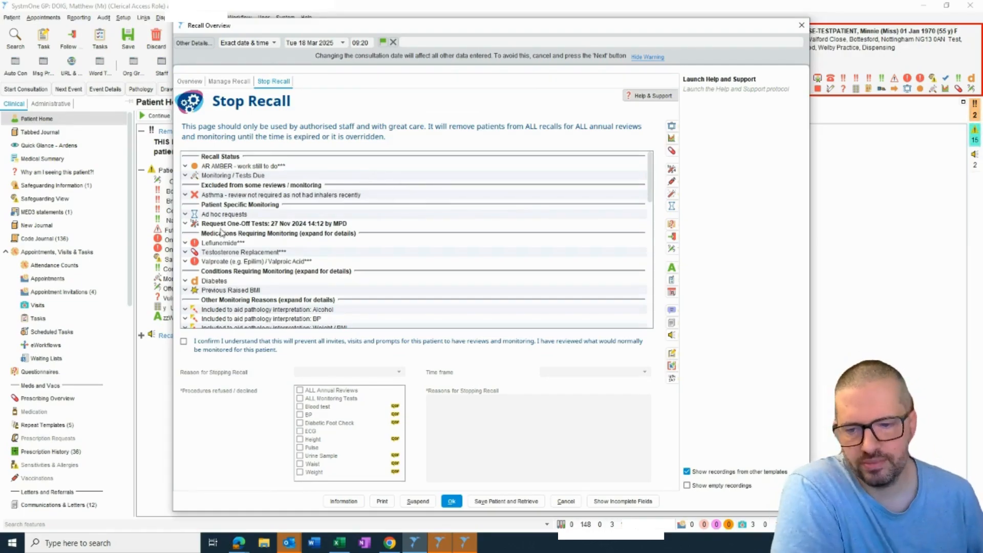
click(292, 224)
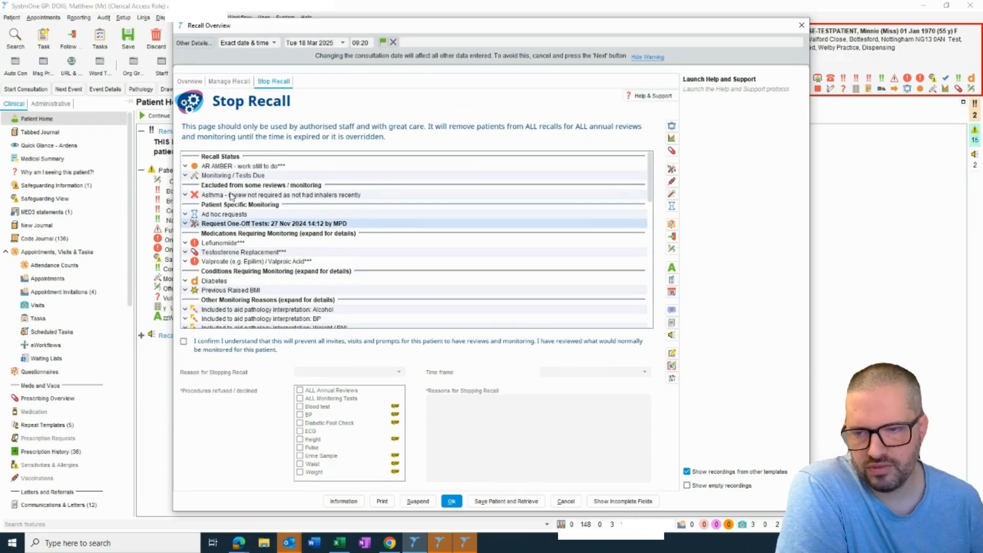
click(228, 81)
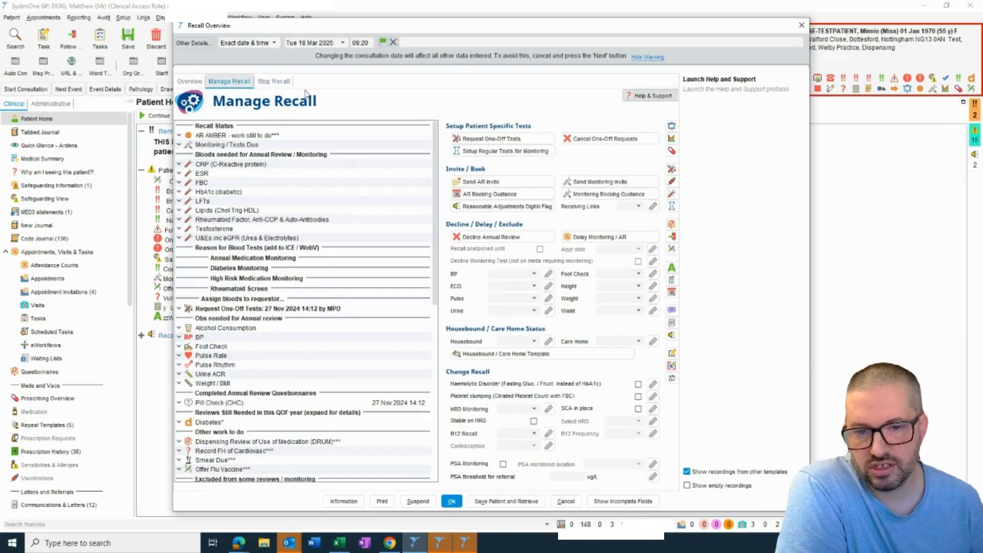
click(589, 142)
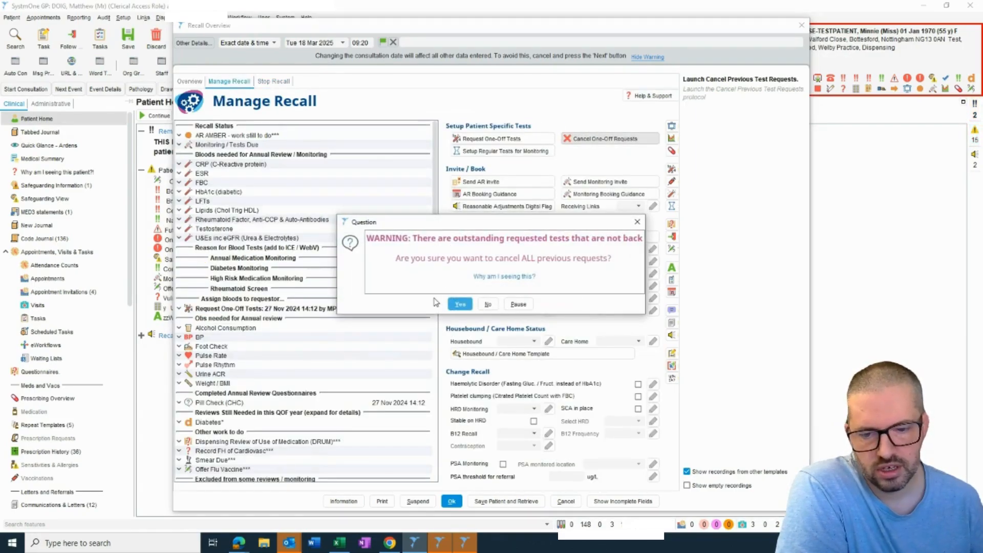
click(461, 304)
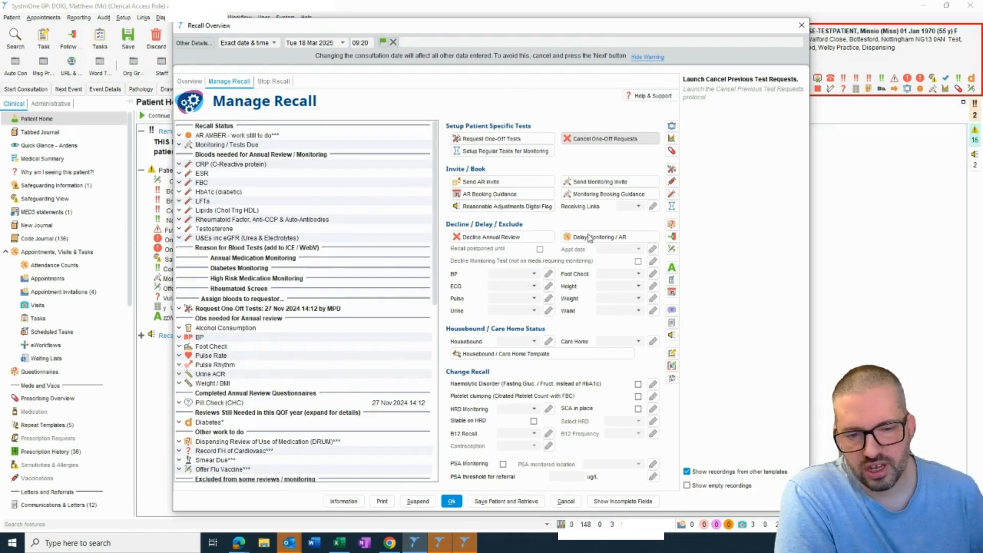
- Review the medications, conditions, bloods and observations on the Stop Recall page, including the Leflunomide monitoring details
click(475, 237)
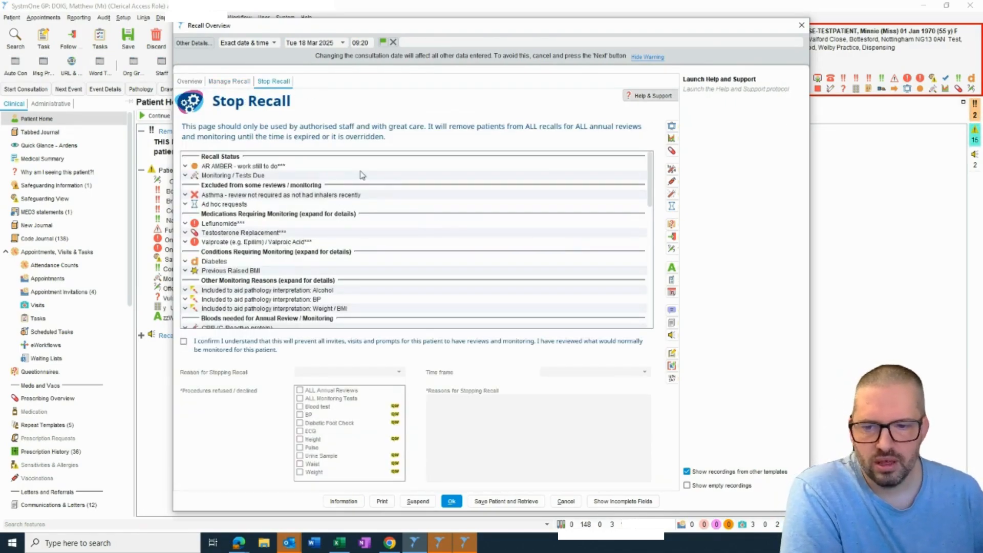
click(185, 224)
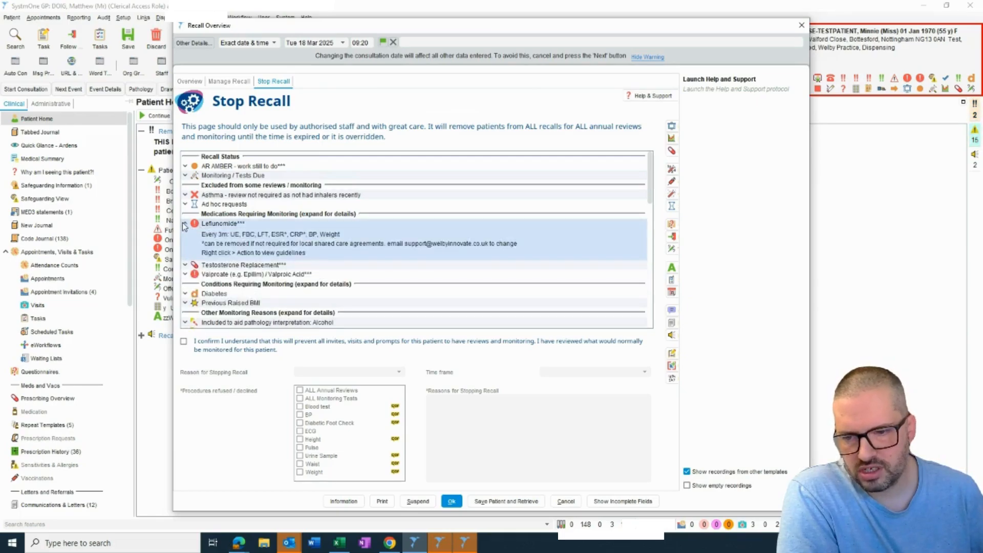
click(185, 224)
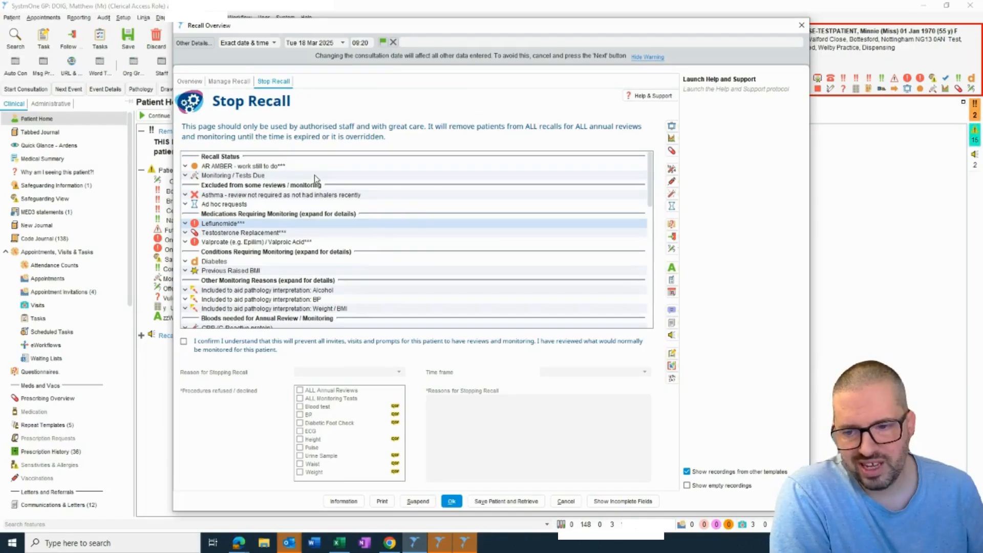
scroll(287, 226, down, 4)
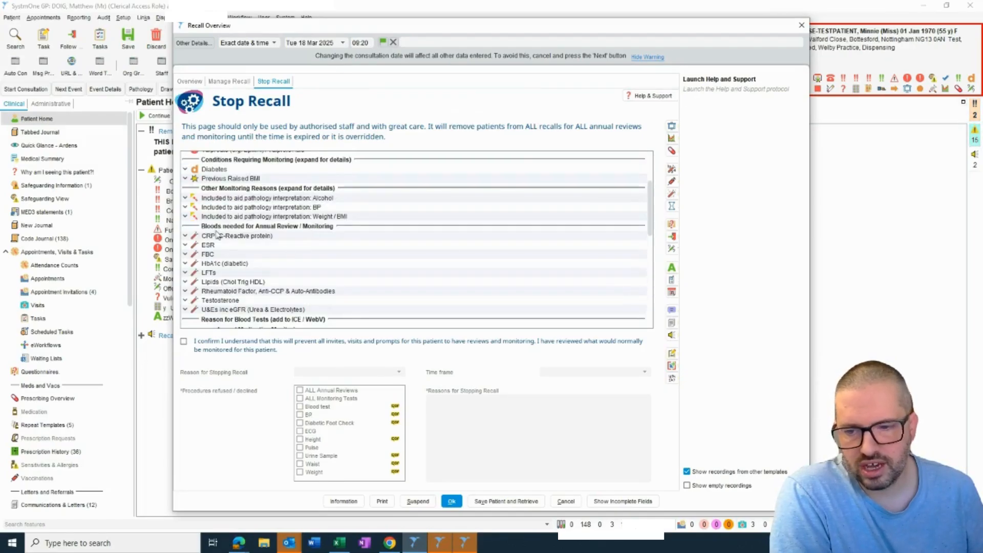
scroll(291, 228, down, 10)
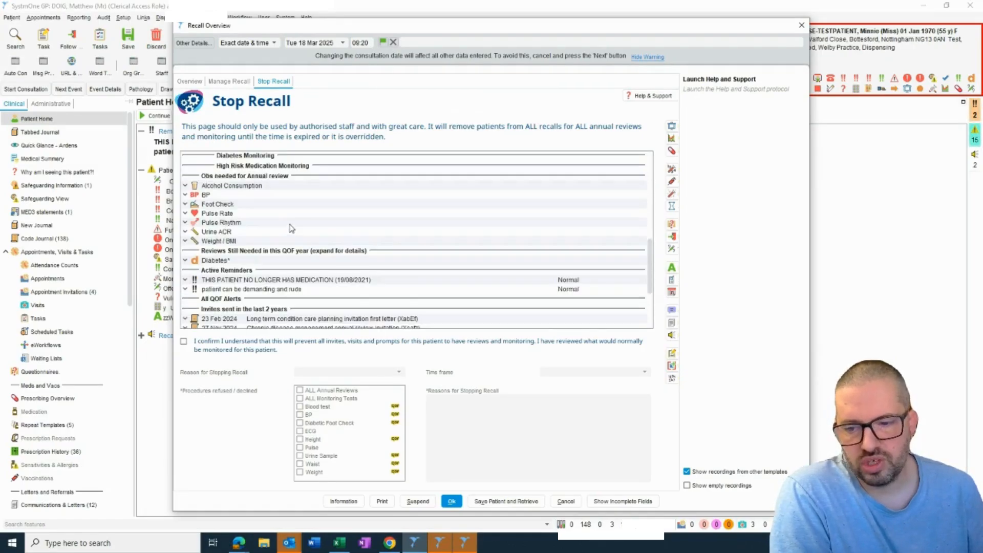
scroll(291, 228, down, 5)
scroll(290, 226, up, 20)
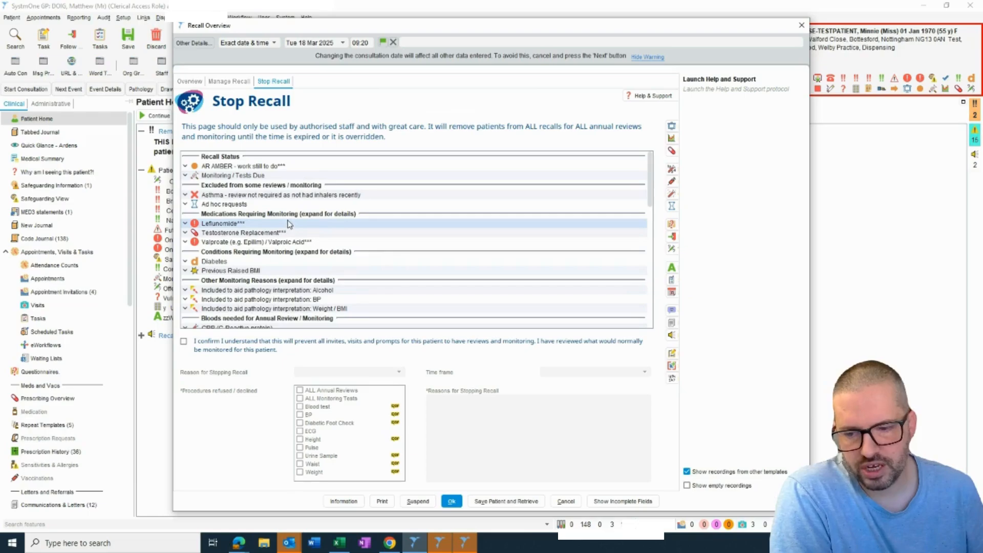
- Confirm the stop-recall statement and stop ALL Annual Reviews and ALL Monitoring Tests as Not Appropriate for 6 months
click(184, 342)
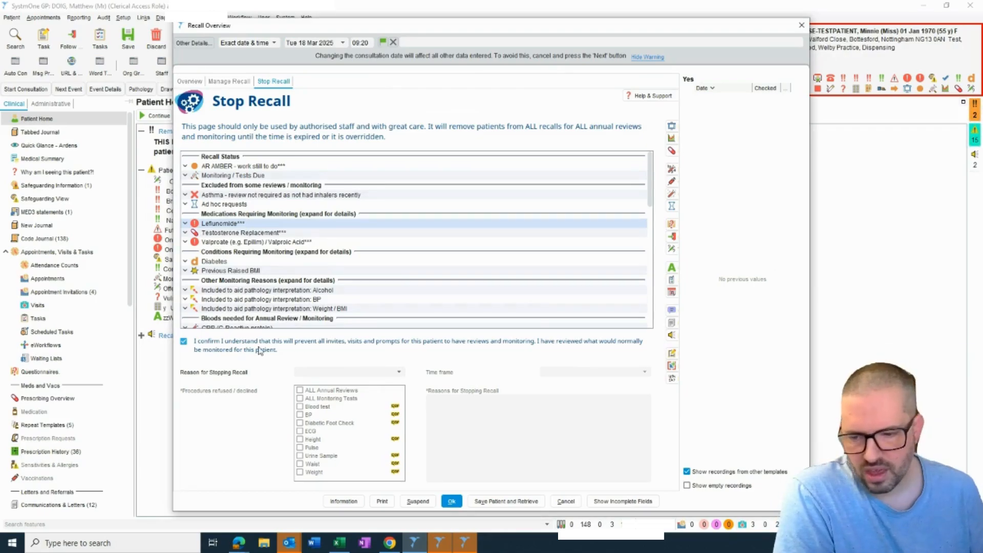
click(385, 373)
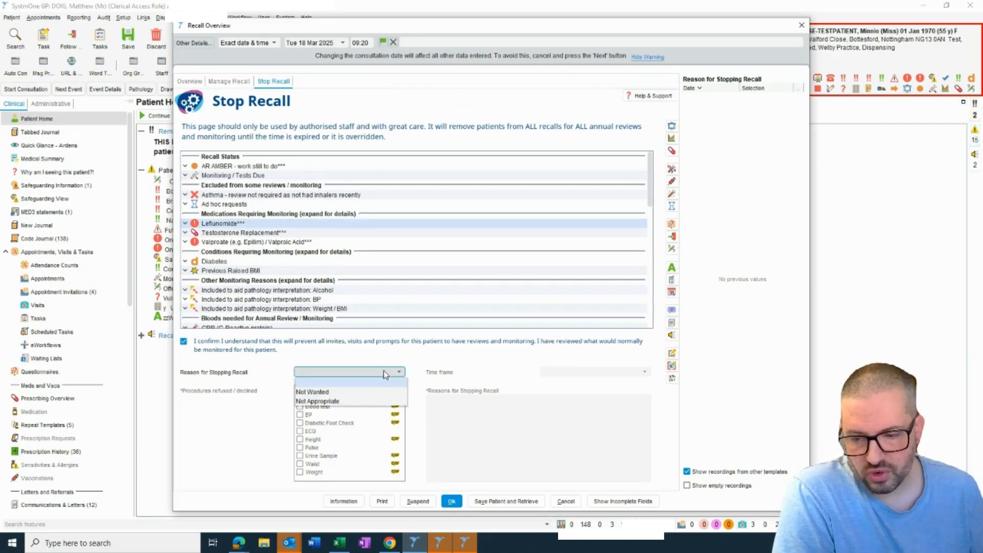
click(359, 400)
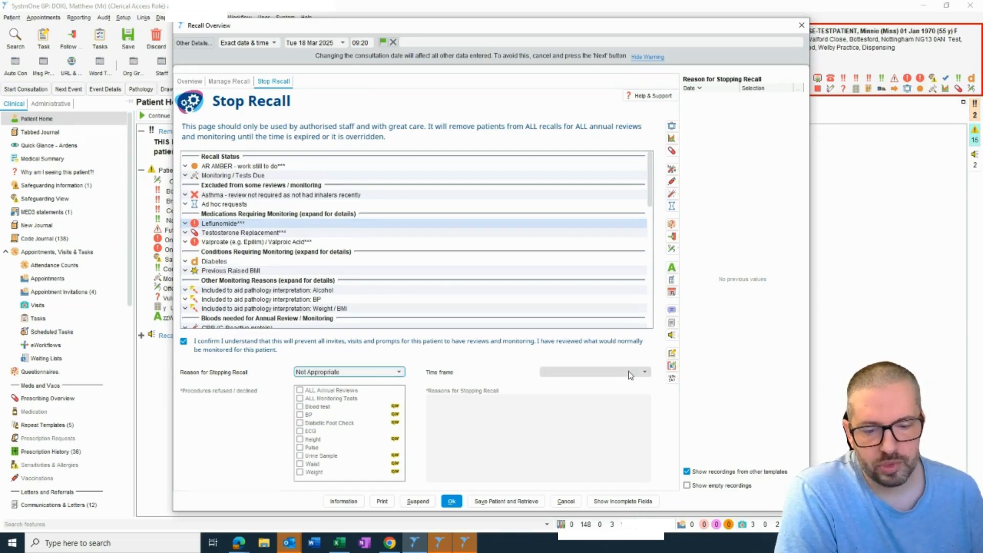
click(629, 373)
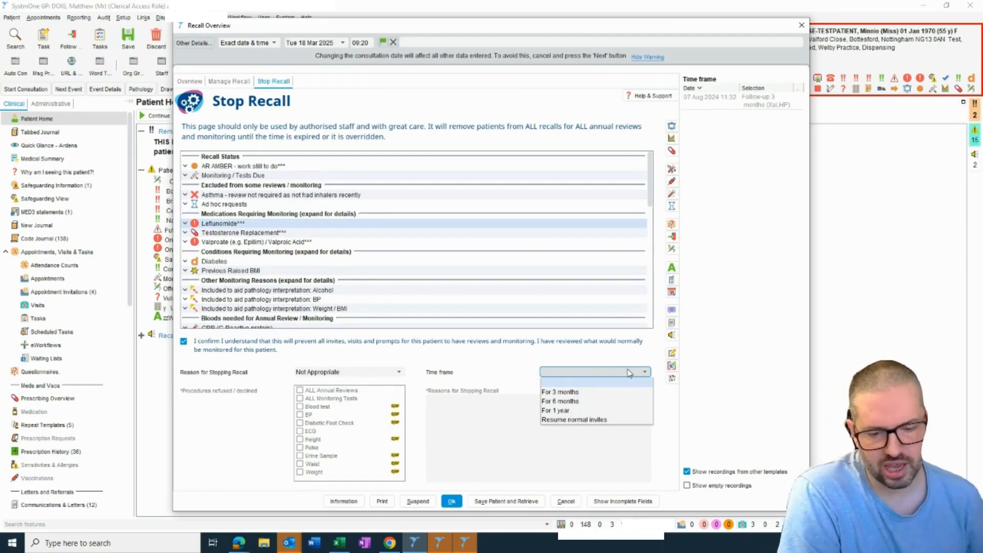
click(579, 401)
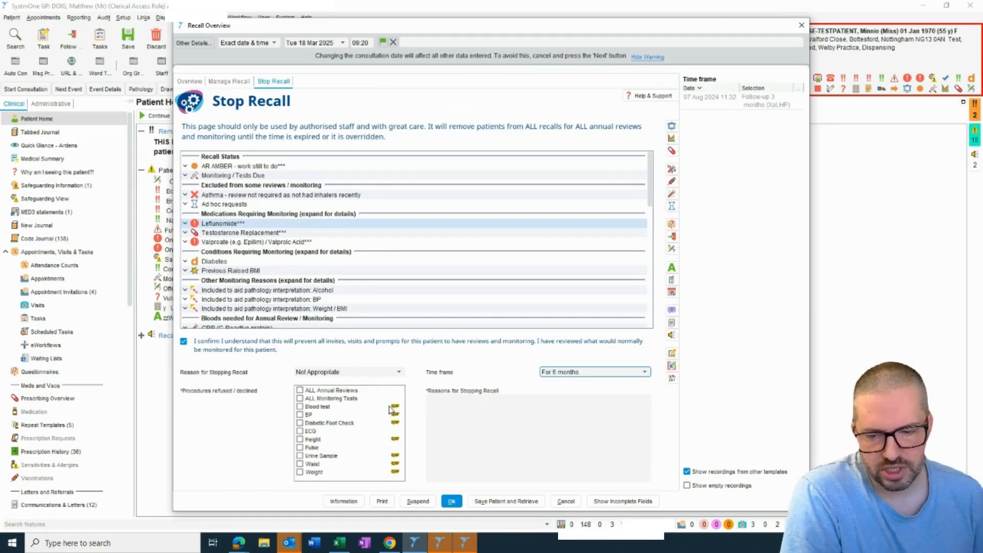
click(300, 391)
click(300, 398)
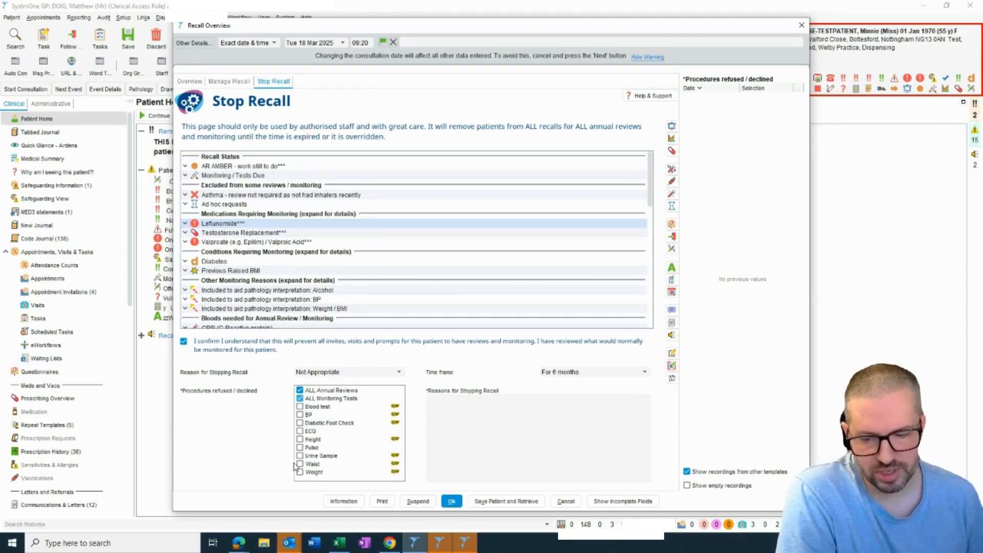
- Enter the stopping reason "Reviewed, lacks capacity, assessment made and continuing to prescribe without monitoring in best interest" and save and retrieve the patient
click(458, 419)
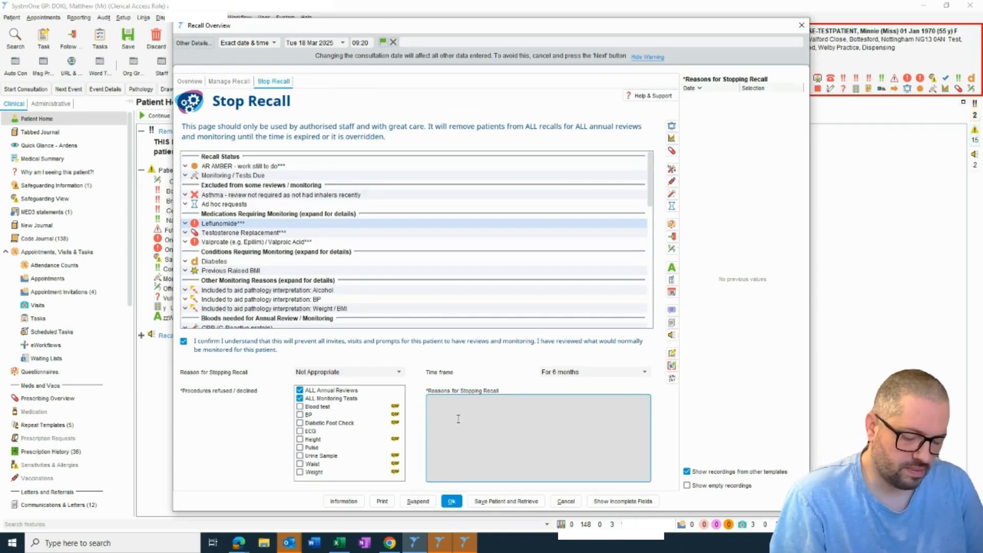
text(Revie)
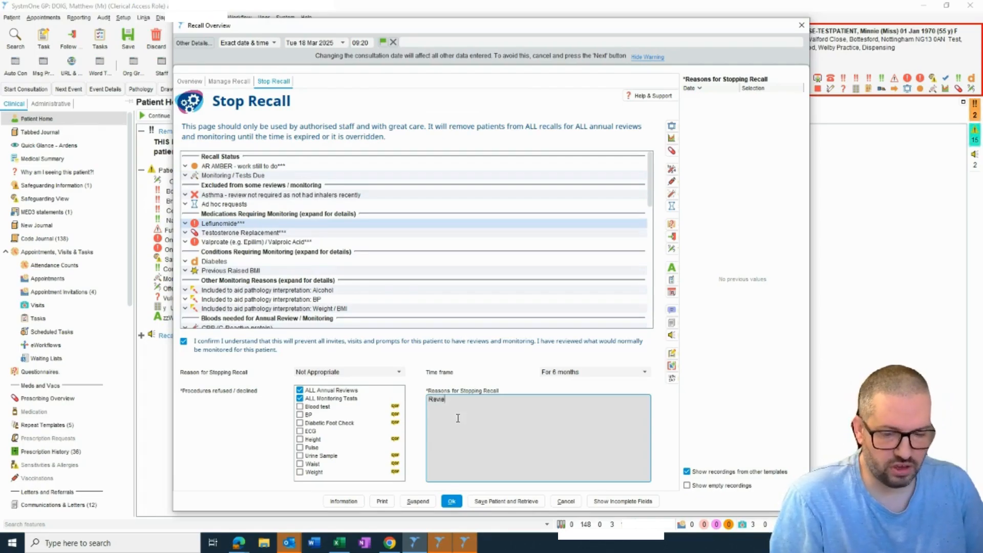
text(wed, lacks capac)
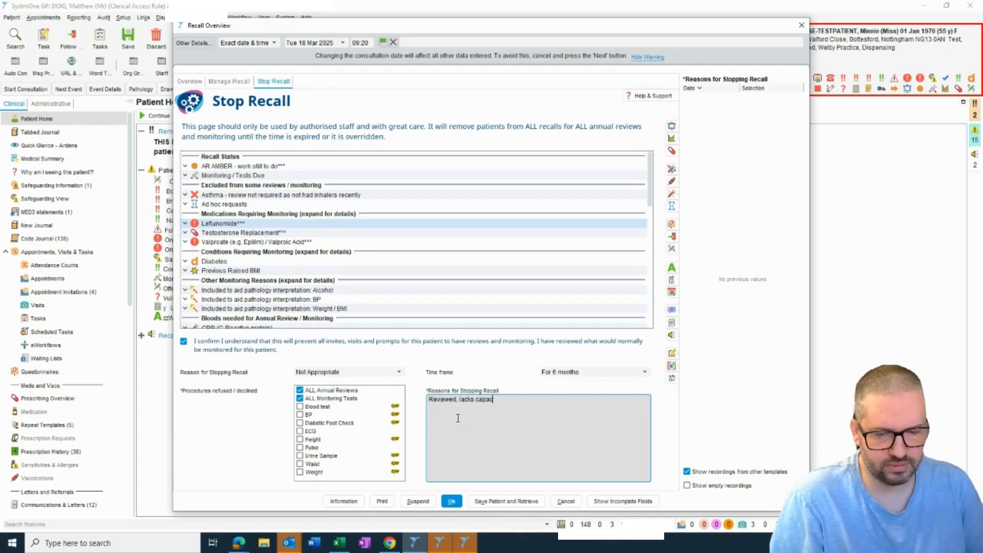
text(ity, assessment )
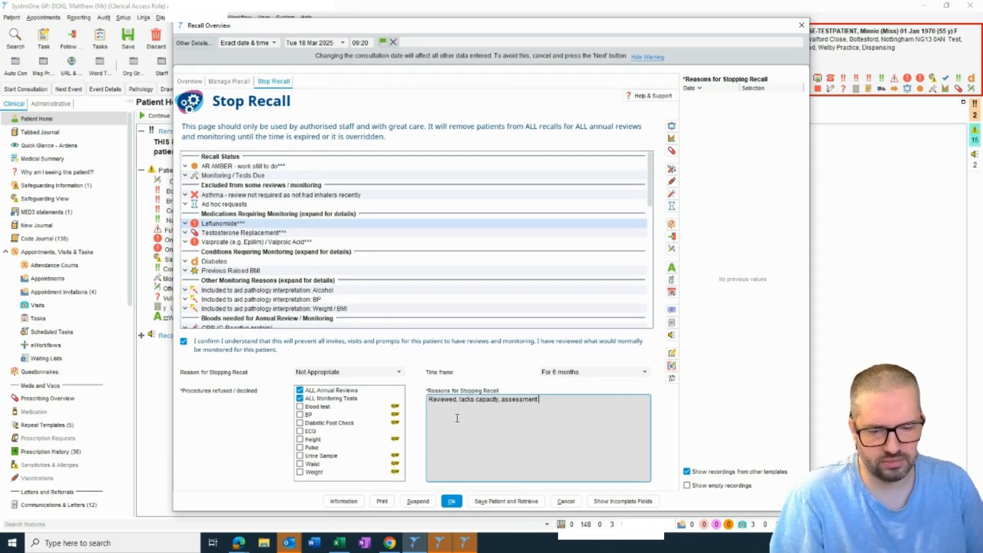
text(made and continuing )
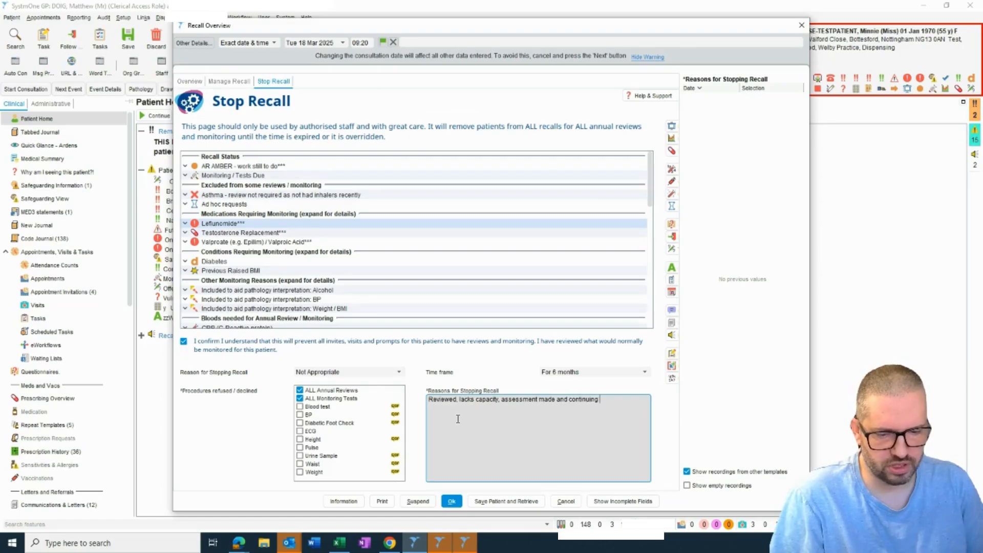
text(to prescribe without )
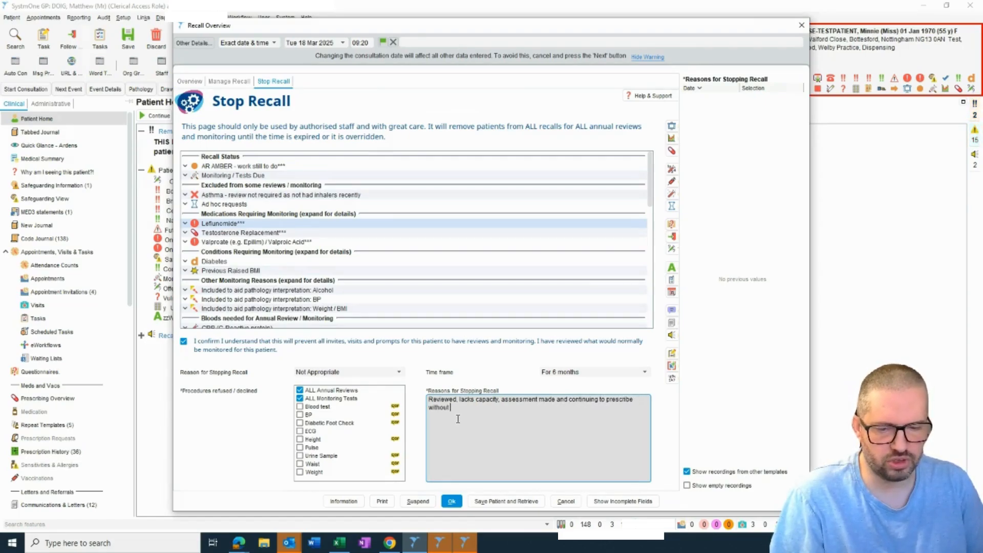
text(monitoring in best interest)
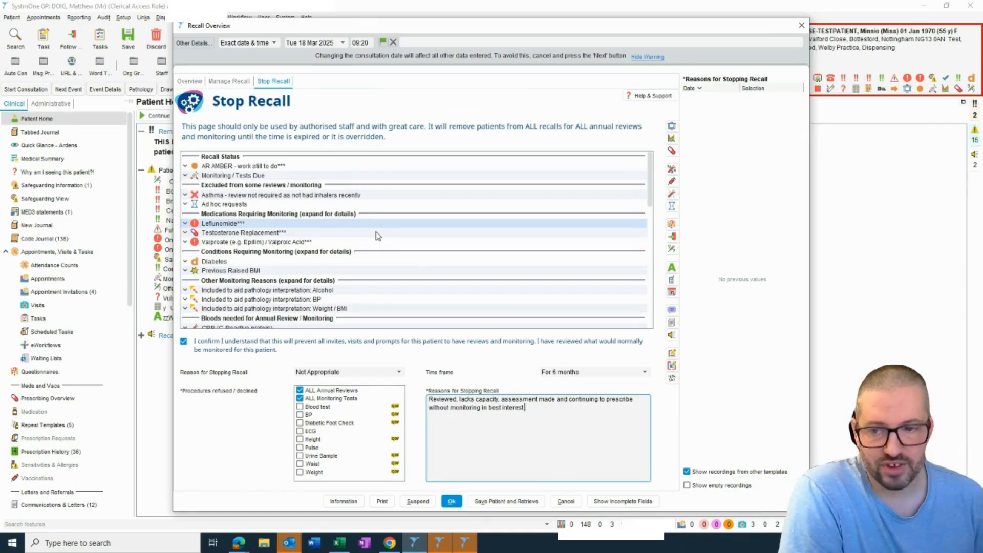
click(497, 503)
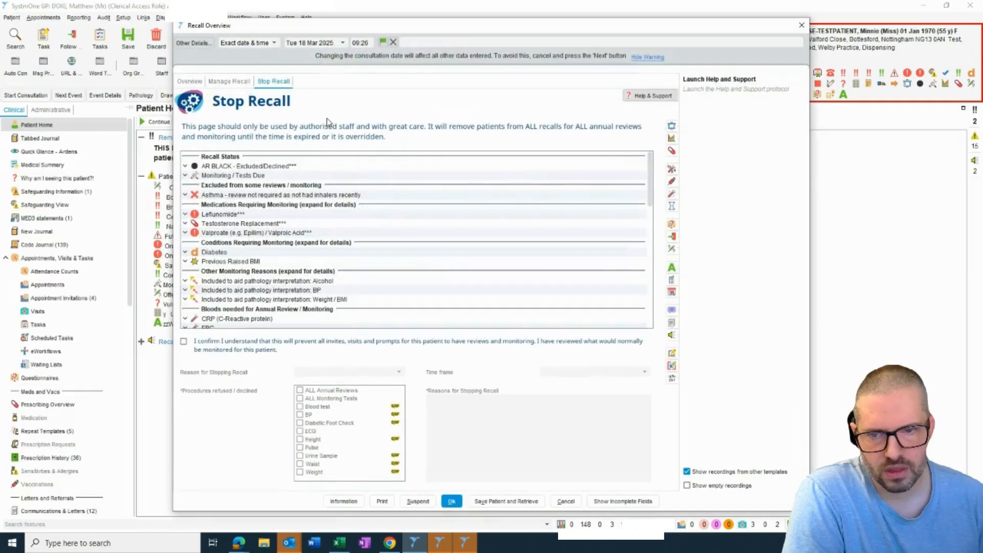
- Check the patient's annual review status in the recall overview and cancel out of its booking question
click(189, 80)
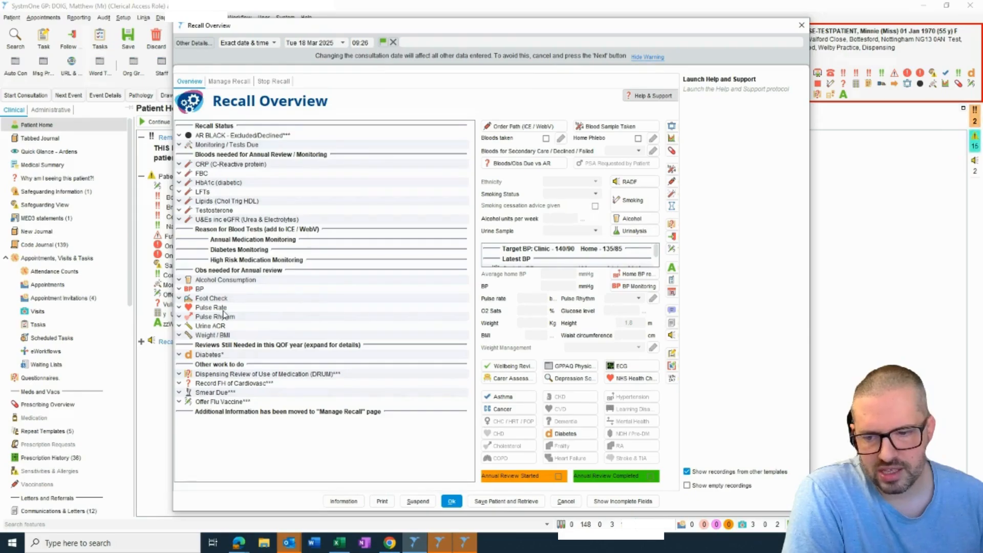
click(262, 135)
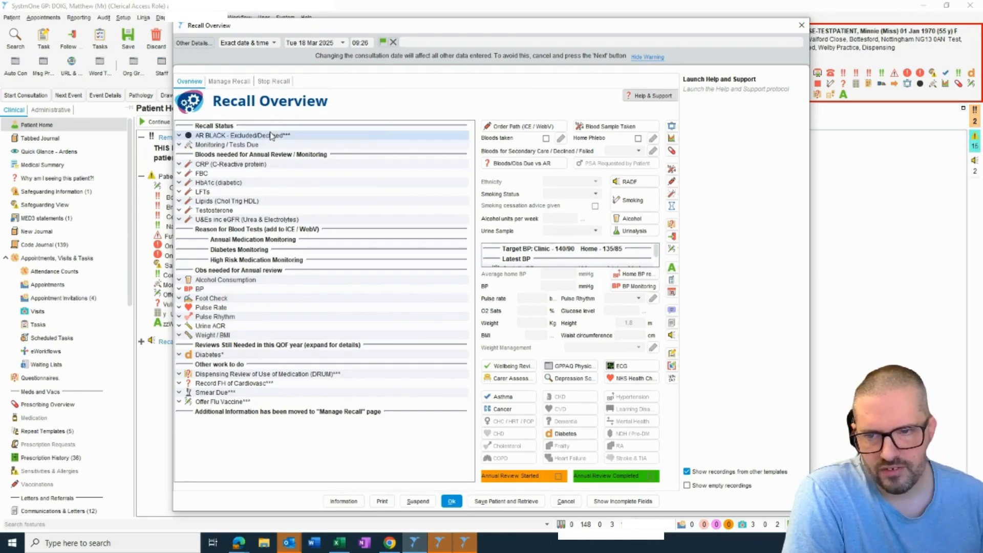
click(307, 147)
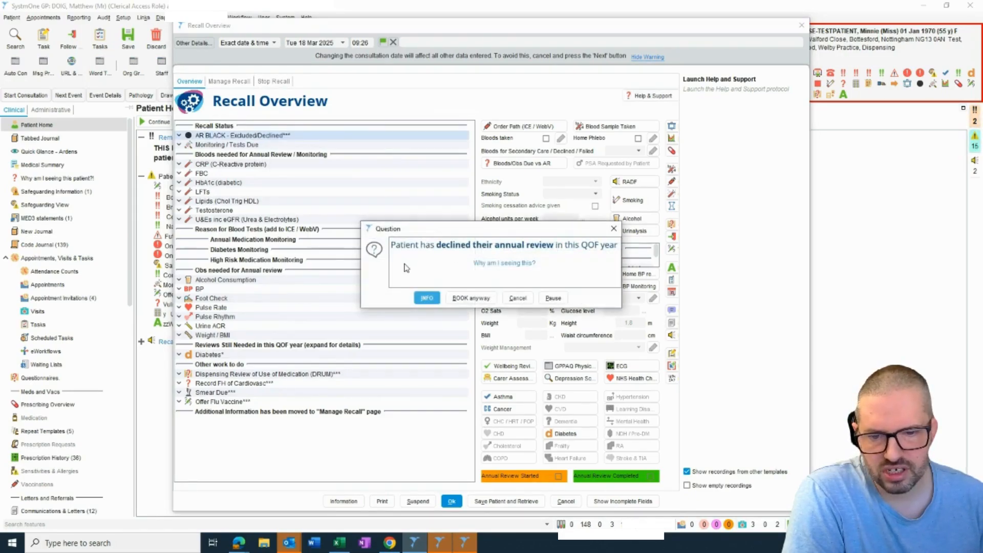
click(516, 299)
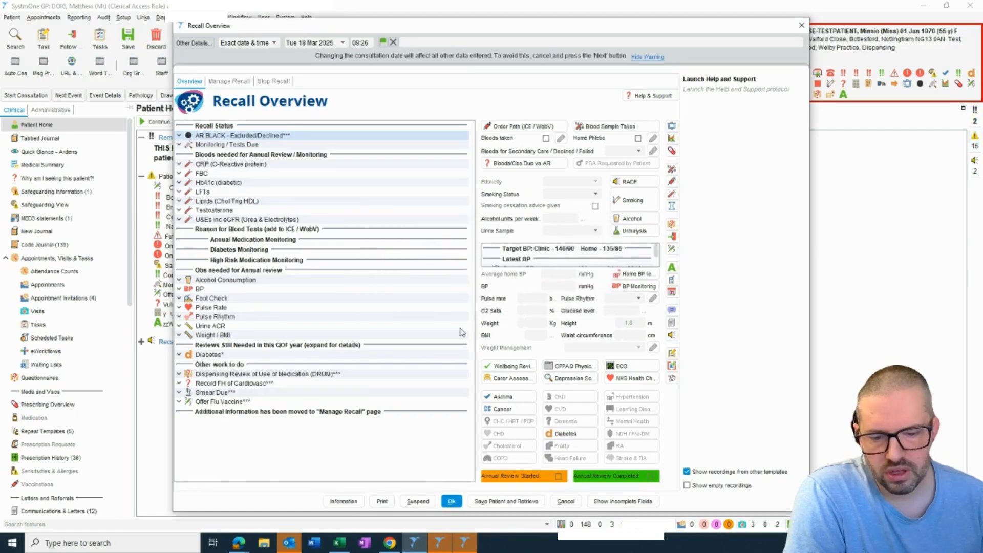
- Close the recall overview without recording anything and answer the flu vaccine booking question with Unable to ask
click(565, 501)
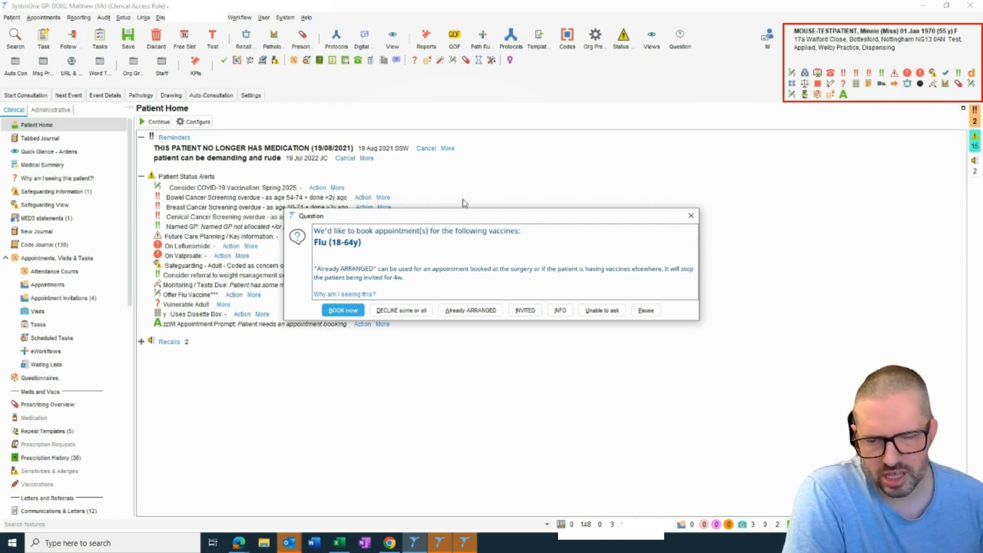
click(620, 308)
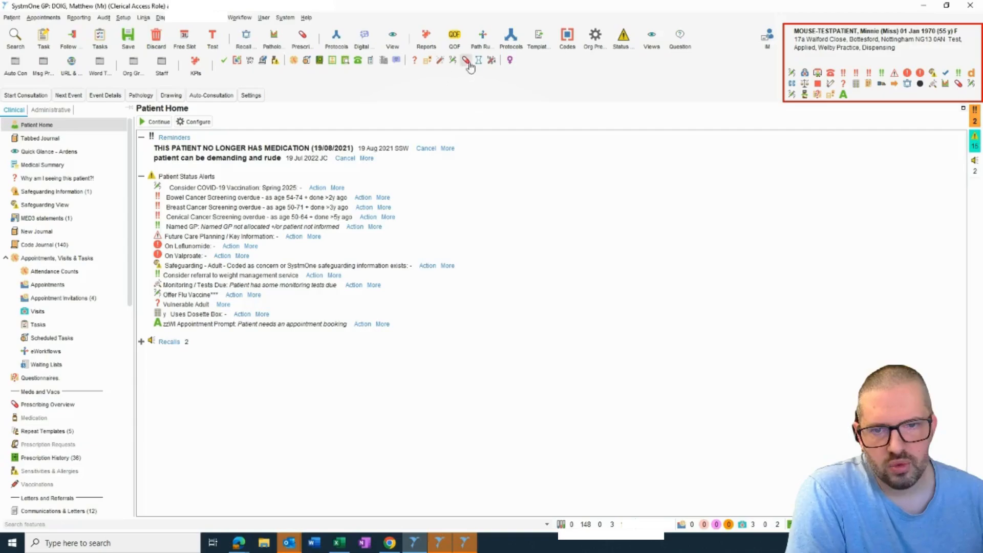
- Request one-off Bone Profile and BNP tests for the patient and pause the question about test invites
click(490, 60)
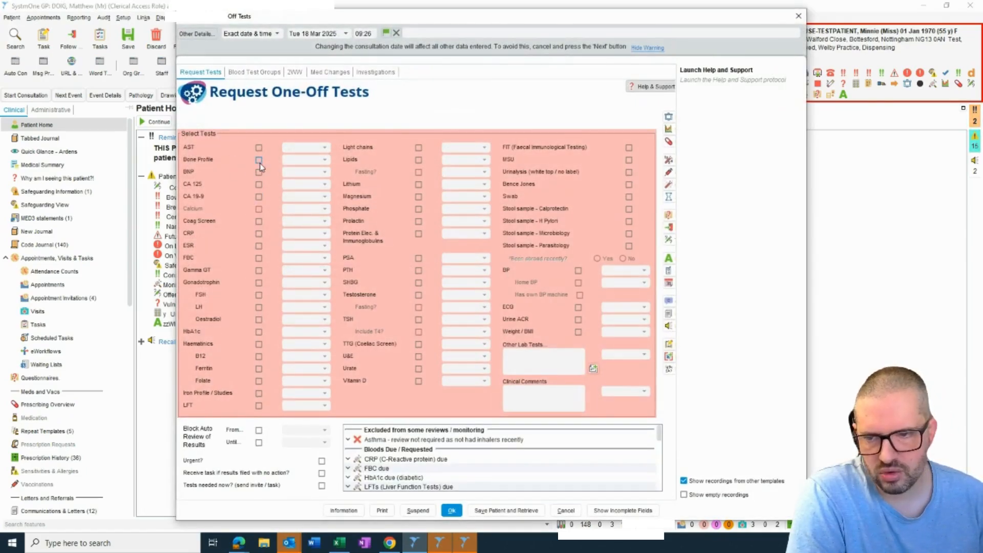
click(259, 160)
click(259, 172)
click(450, 511)
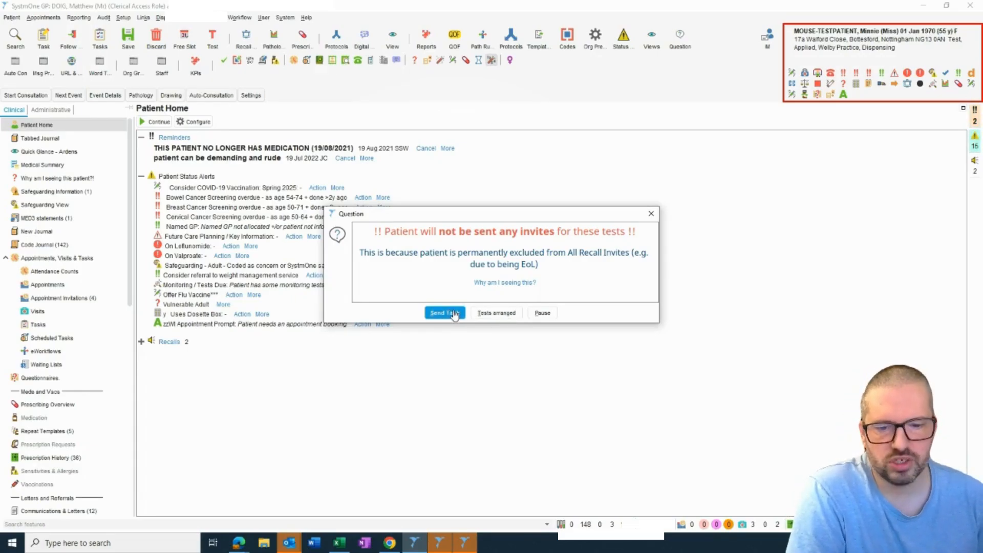
click(543, 313)
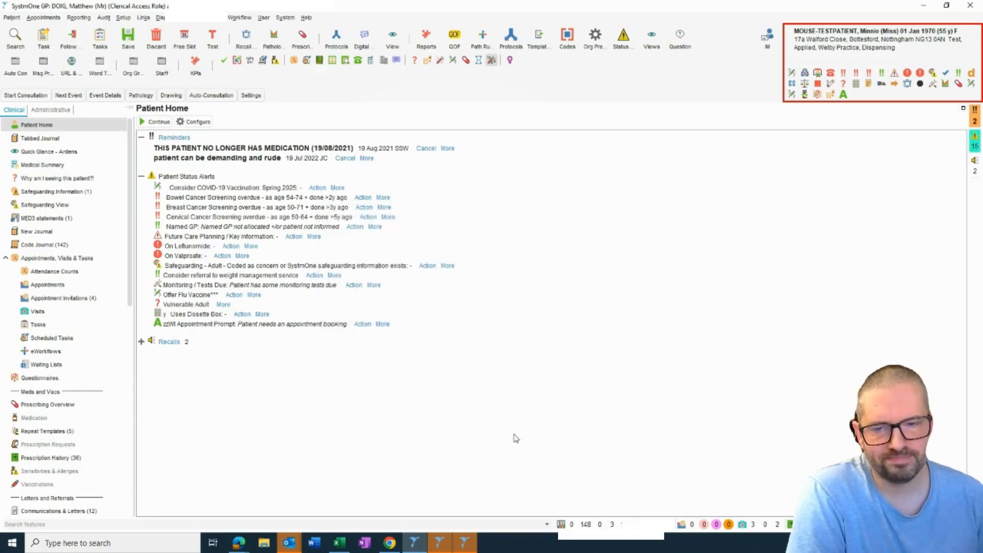
- Find the "*REVIEW - Current Exclusion expiring soon" report among the Exclusions NEW clinical reports
click(426, 37)
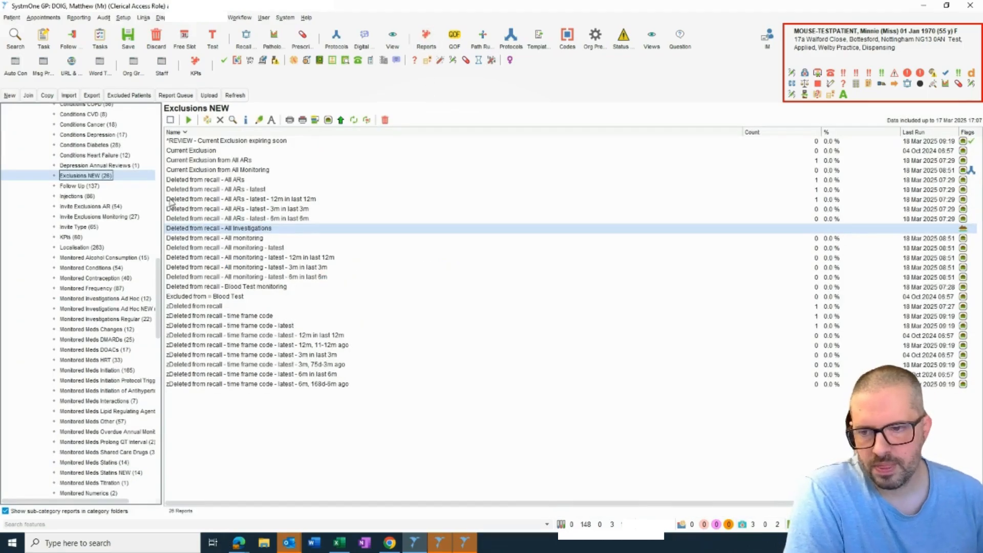
scroll(155, 238, up, 6)
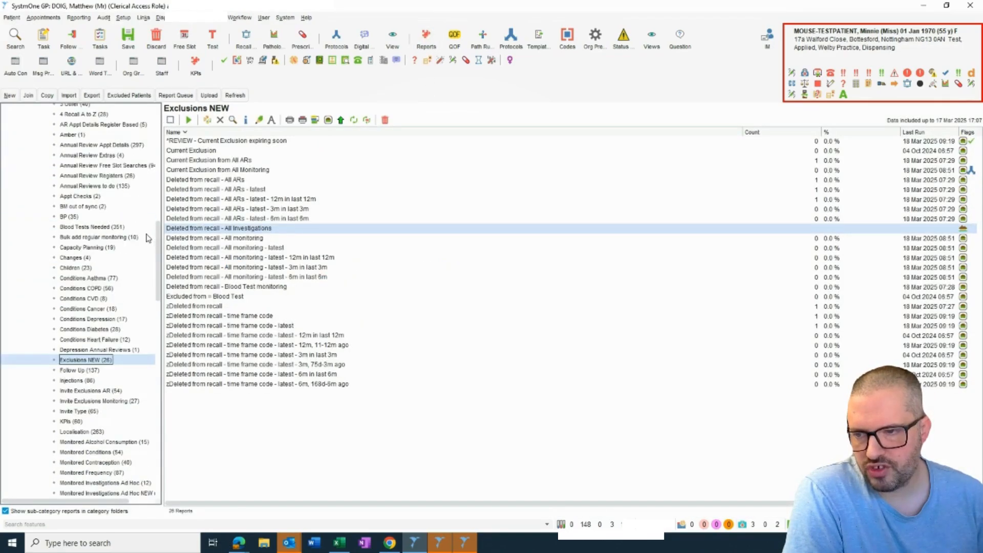
click(218, 143)
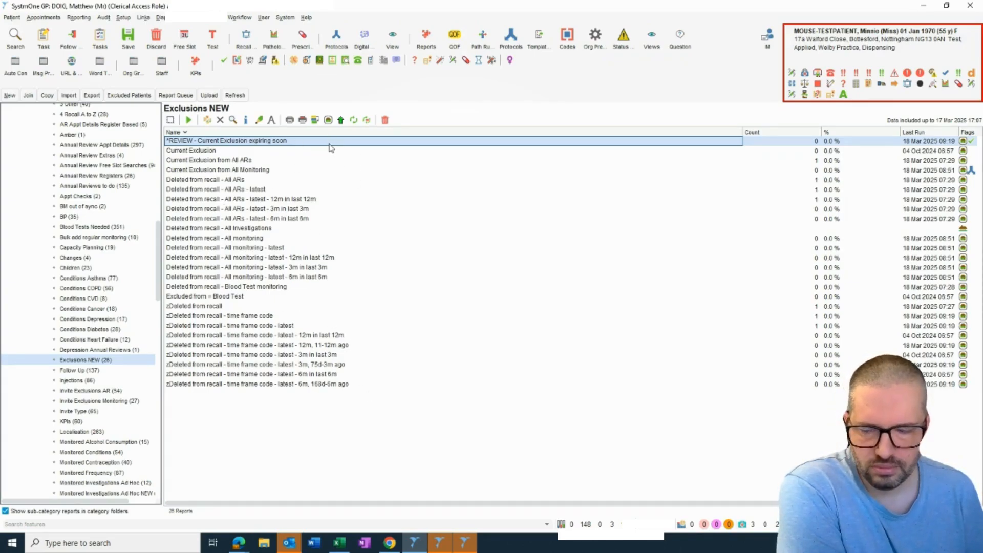
- Return to the patient's record and reopen the Stop Recall page of the Recall Overview
click(801, 57)
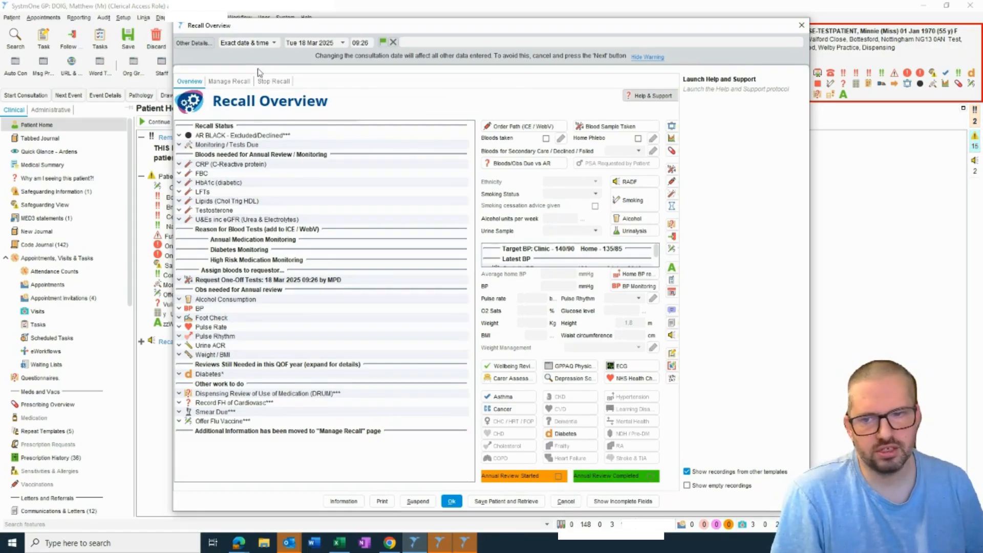
click(273, 82)
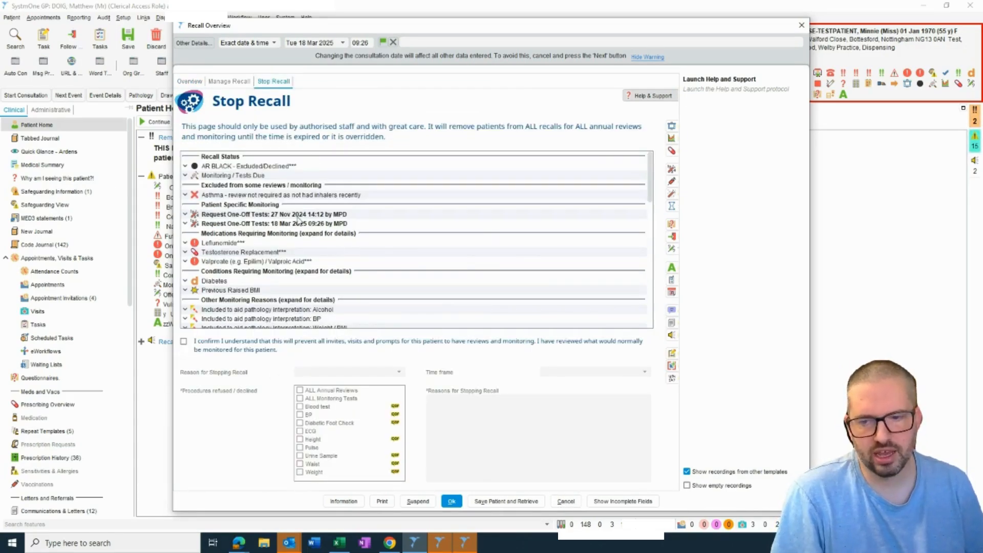